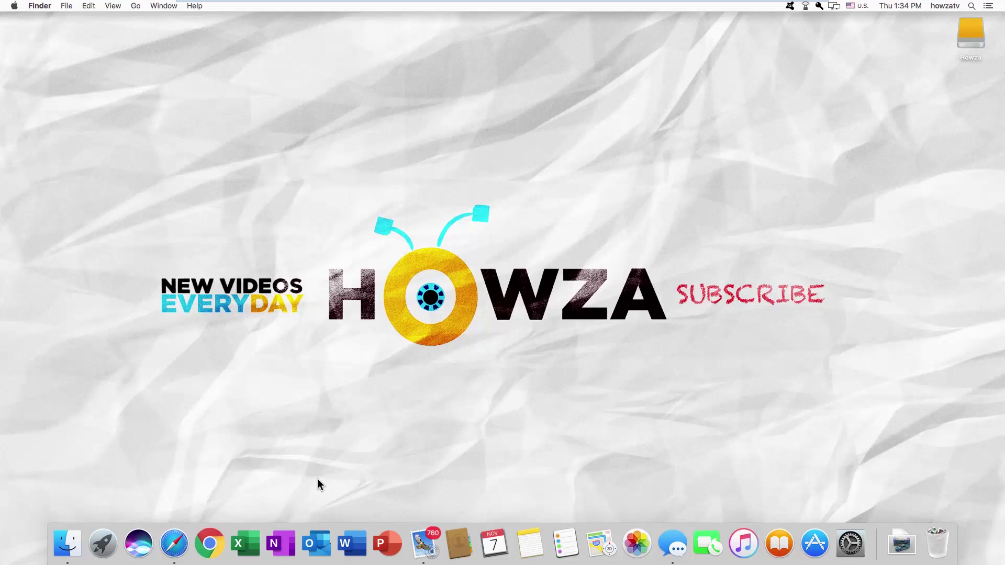
Launch Safari full screen and go to ebay from the address bar
left_click(175, 542)
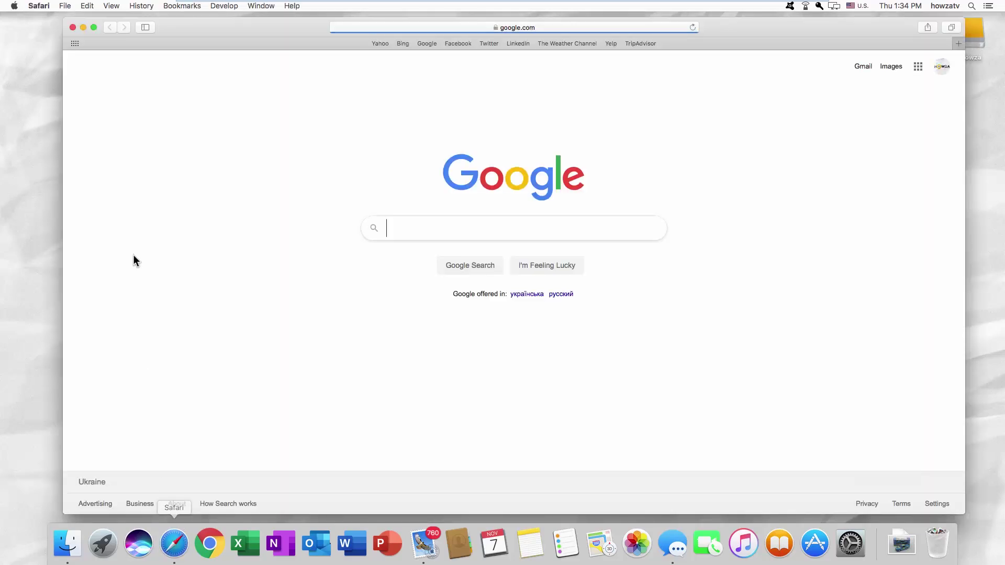
left_click(94, 28)
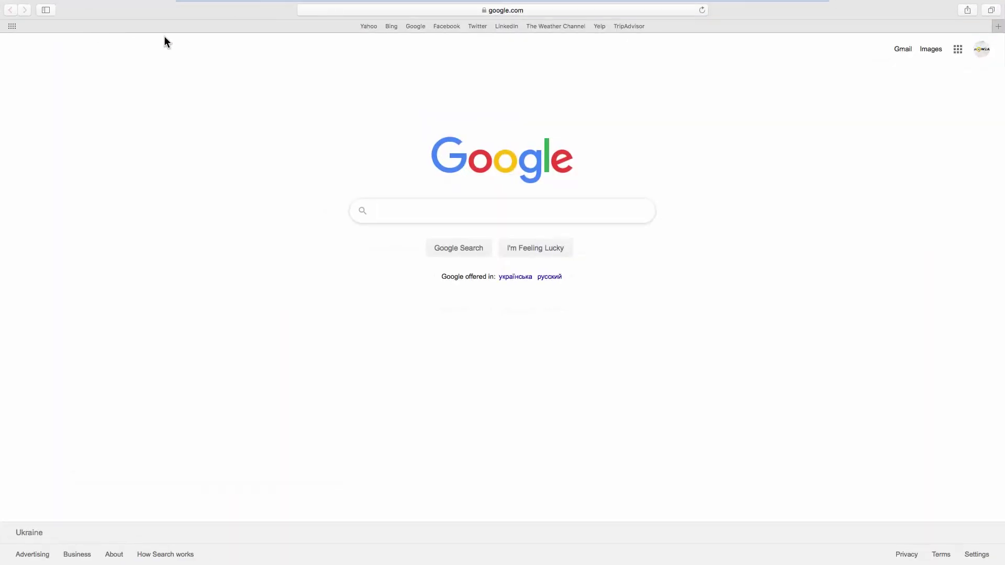
left_click(374, 10)
type("ebay")
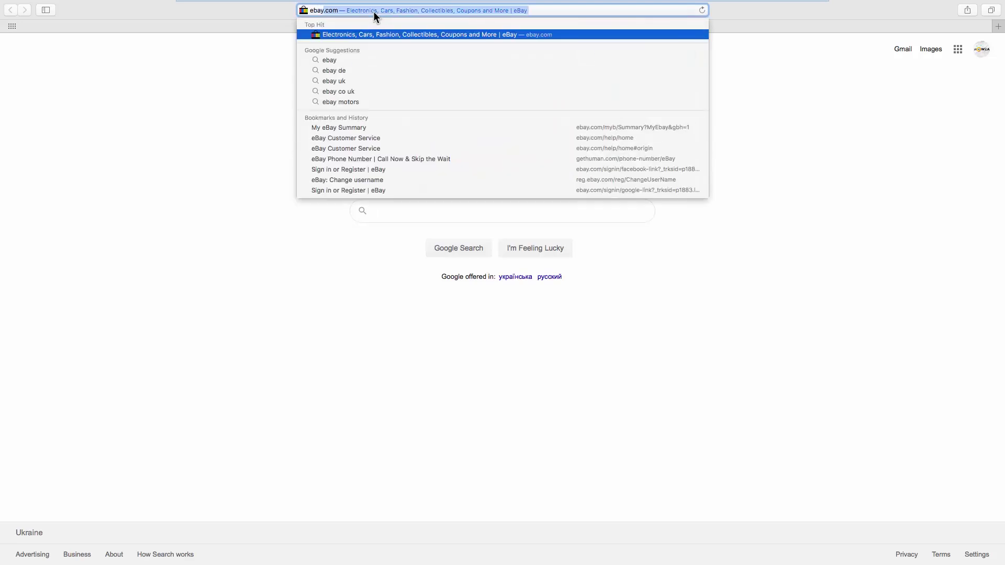
key("Return")
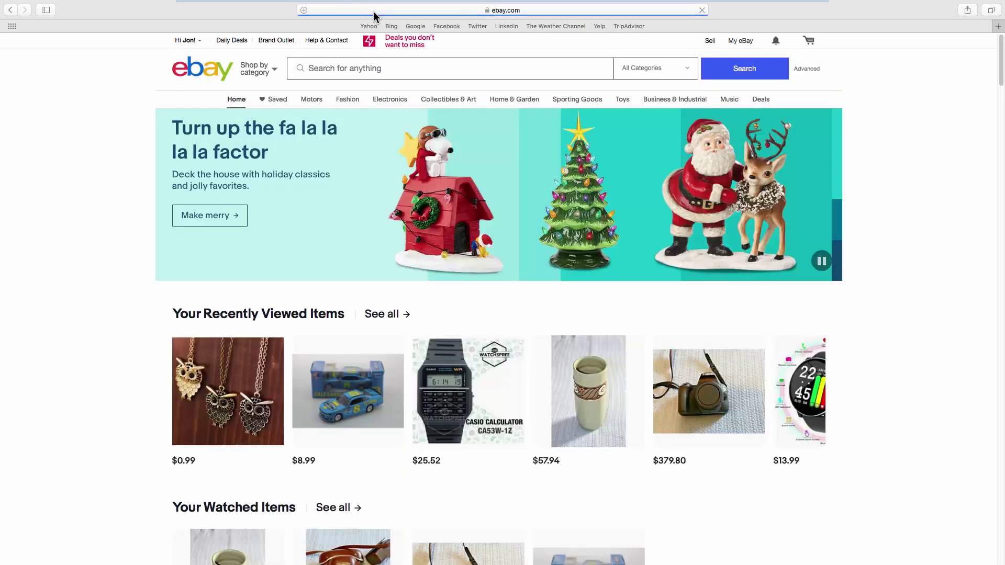
Reach the Ship from address page via Account settings and begin adding another address
left_click(197, 42)
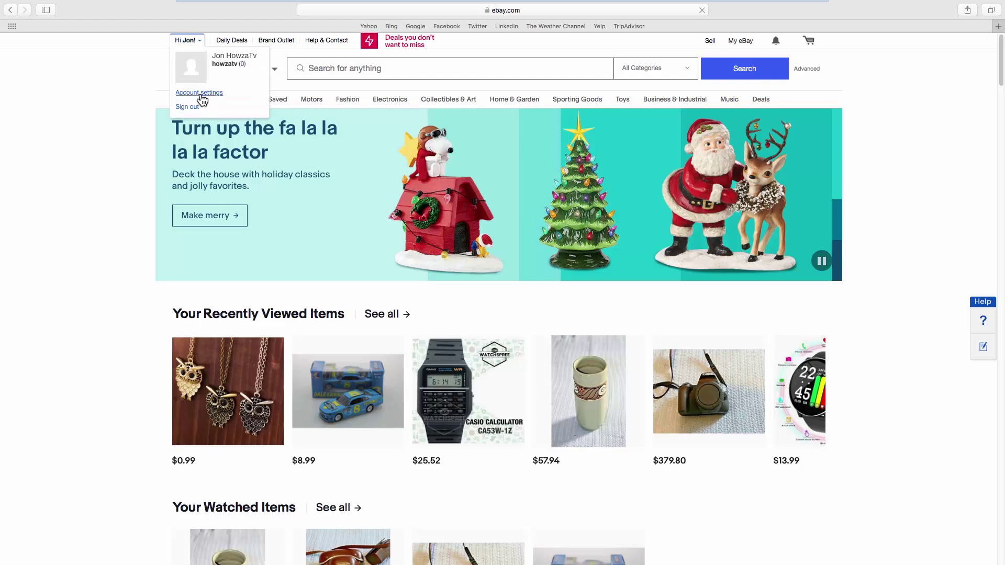
left_click(200, 92)
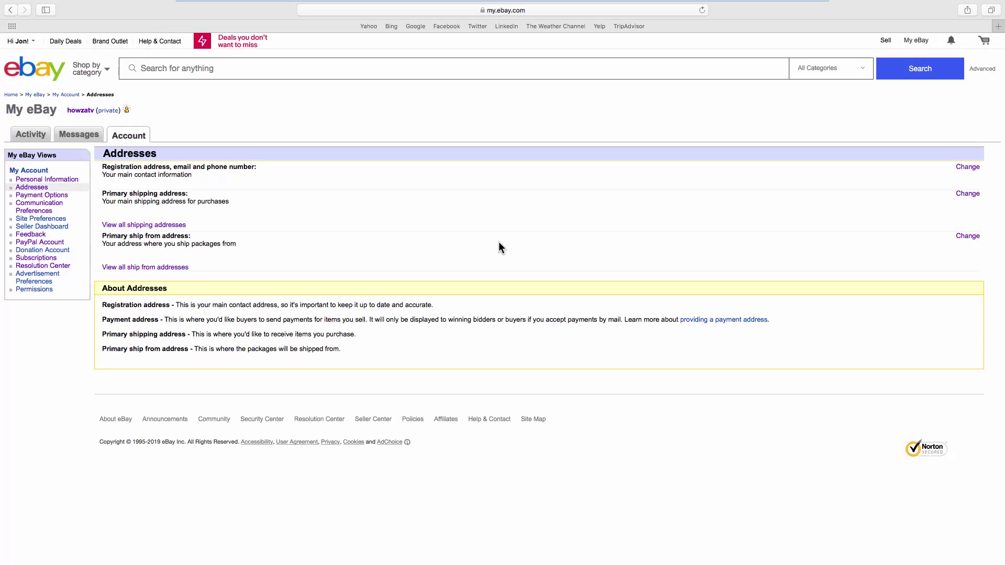
left_click(968, 236)
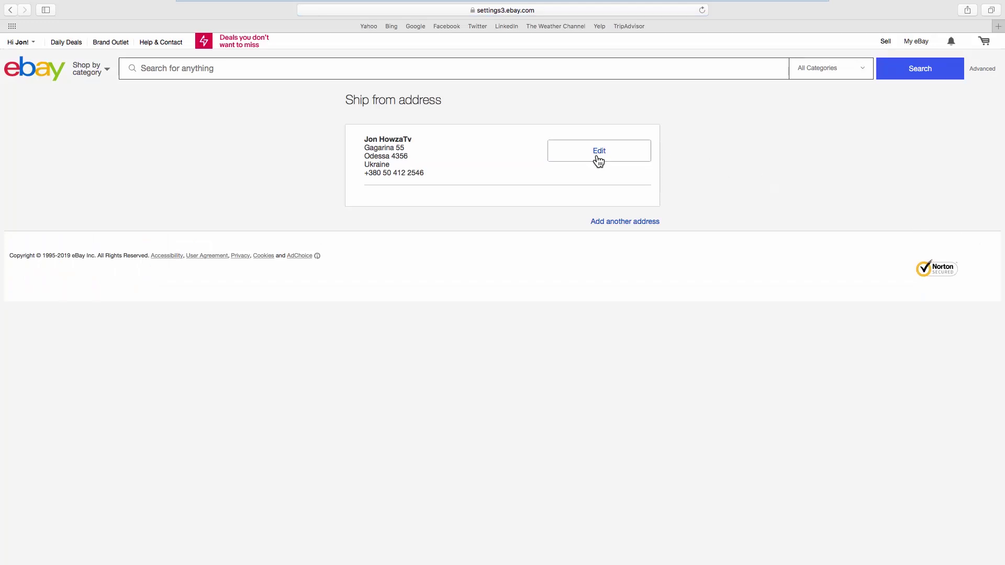
left_click(625, 222)
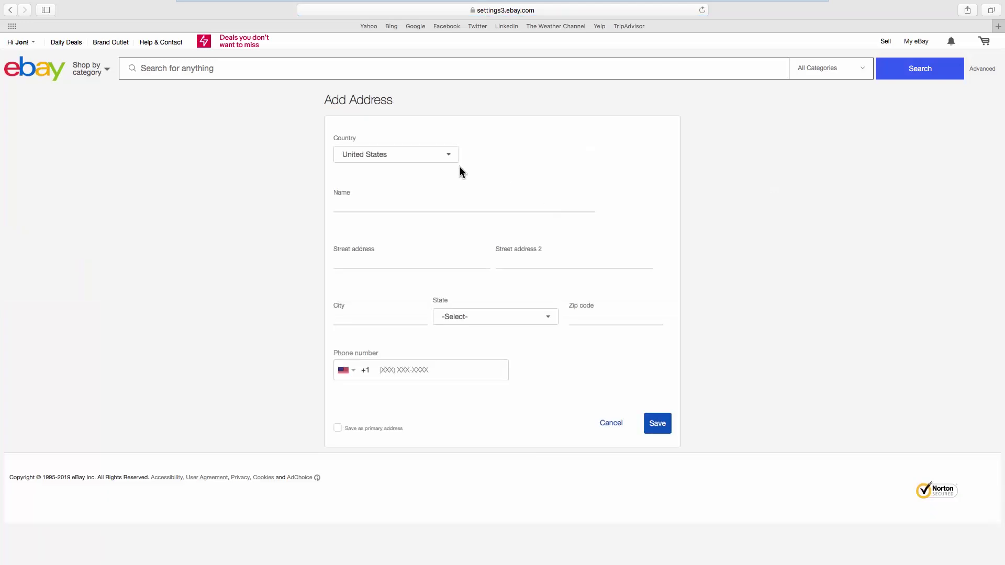
Choose United Kingdom as the country and save the Norton 23, London 00023 address
left_click(443, 158)
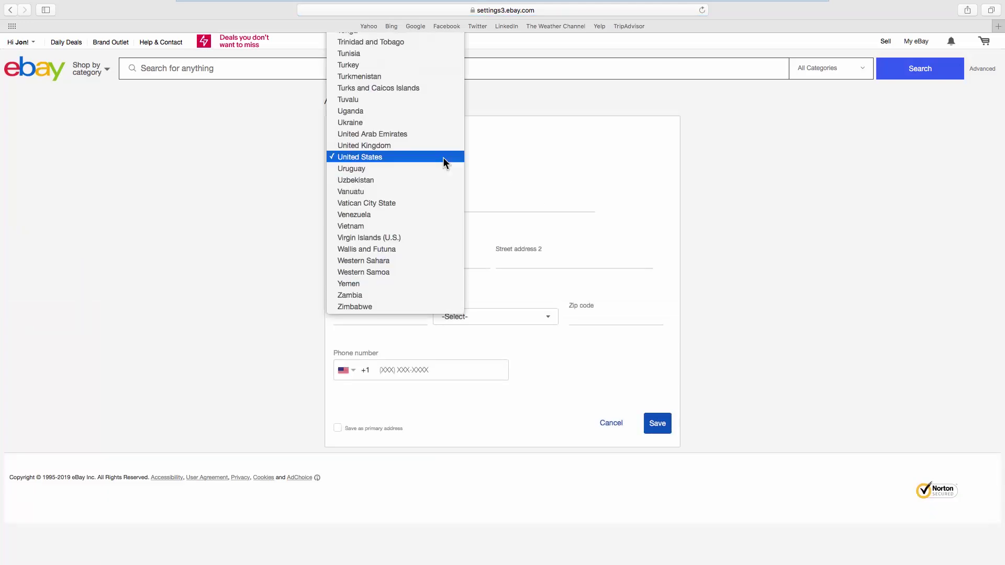
left_click(393, 146)
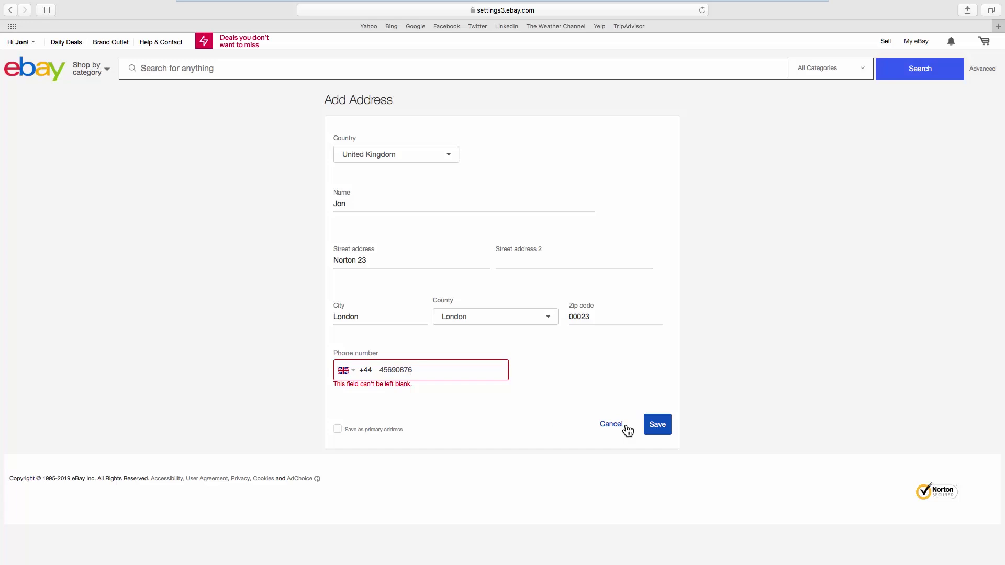
left_click(659, 425)
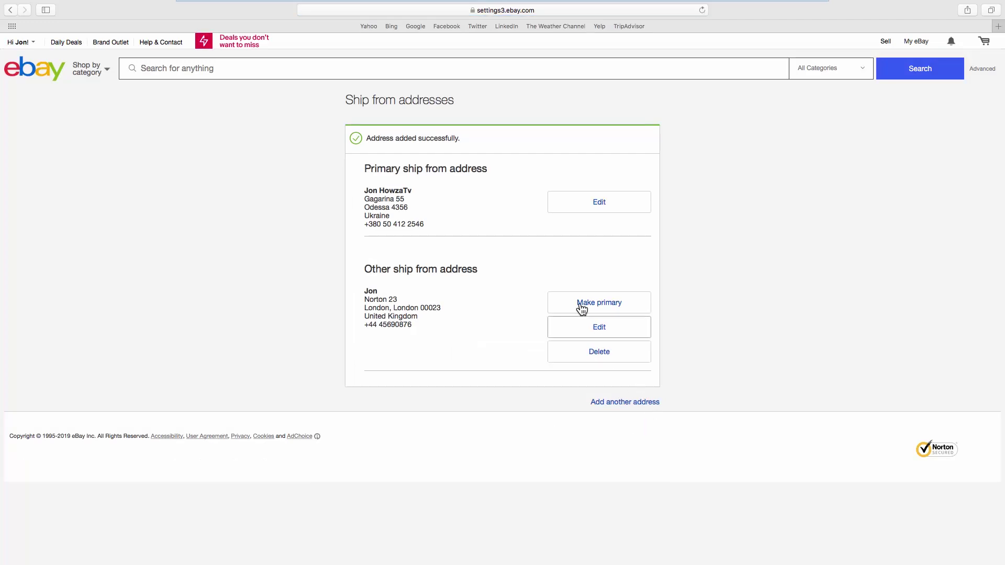
Make the London address primary and confirm the update prompt
left_click(598, 302)
left_click(541, 308)
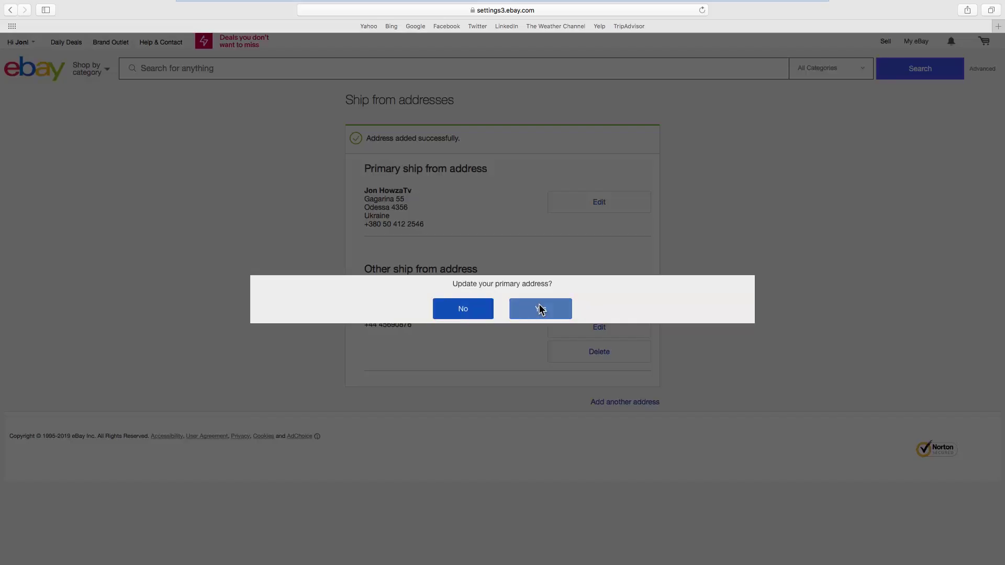